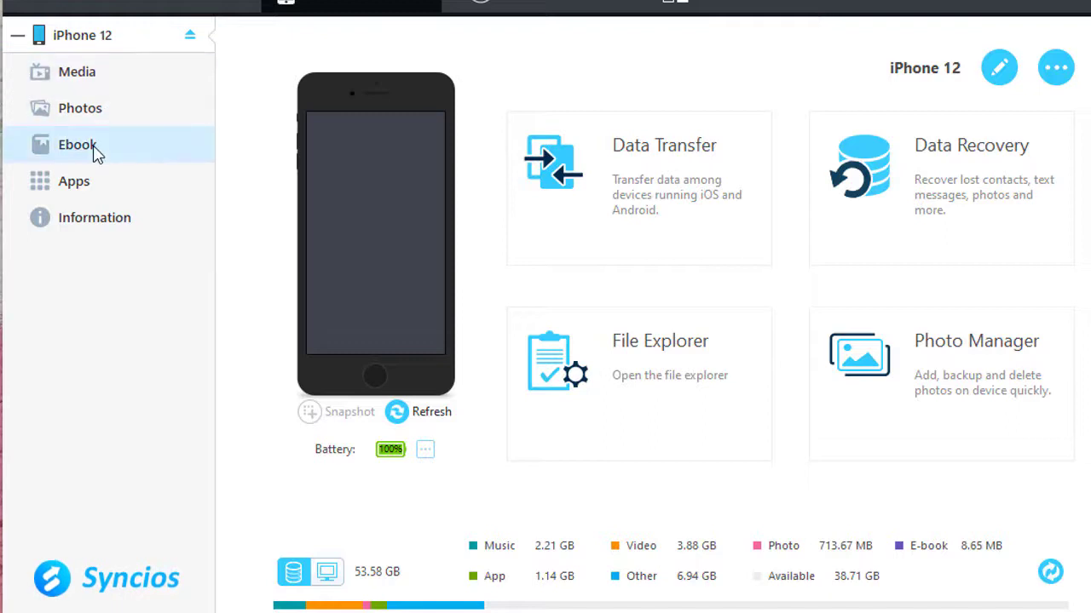
Step: Look through the iPhone's media, photos, ebooks, apps and information categories, including its notes and messages
click(94, 85)
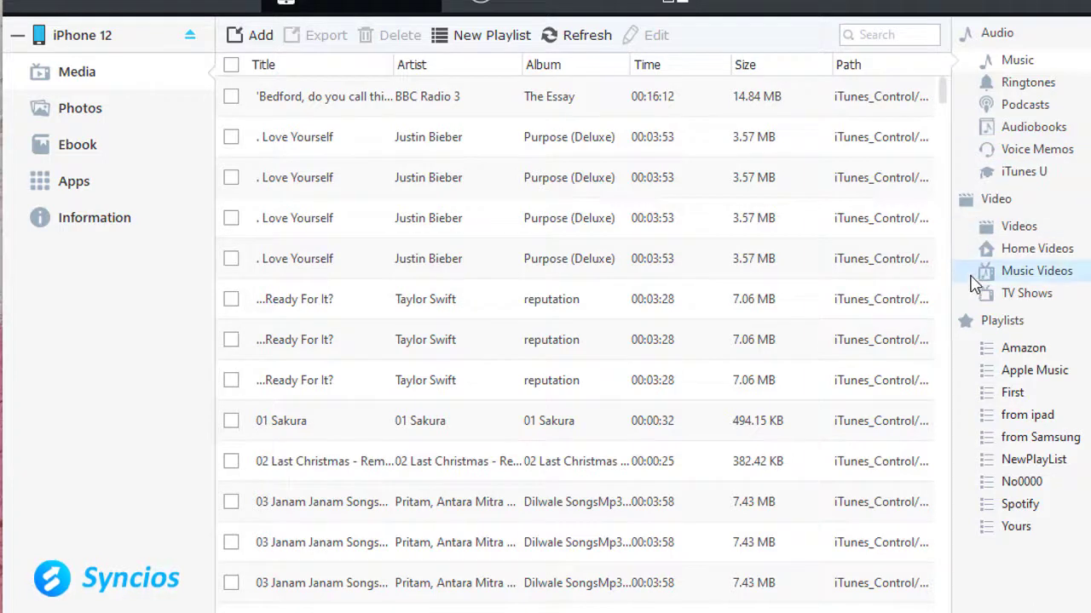
click(53, 111)
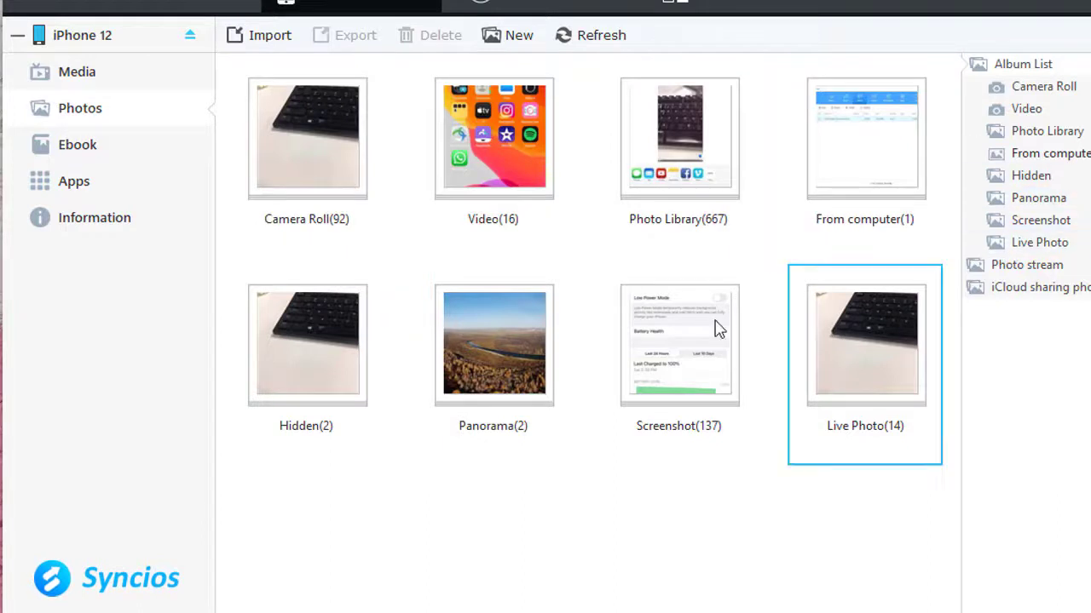
click(57, 159)
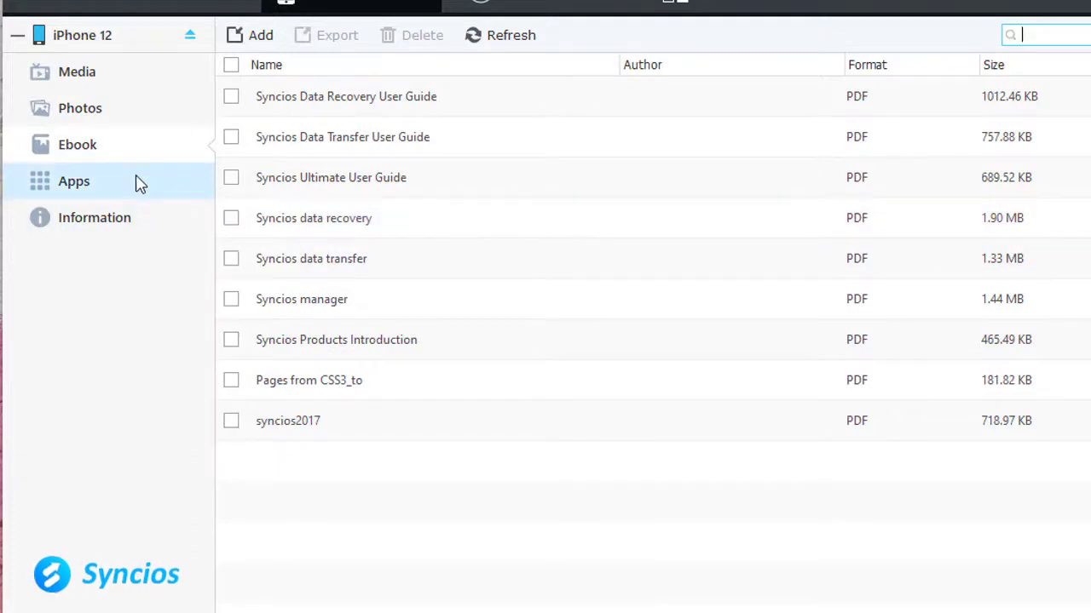
click(139, 183)
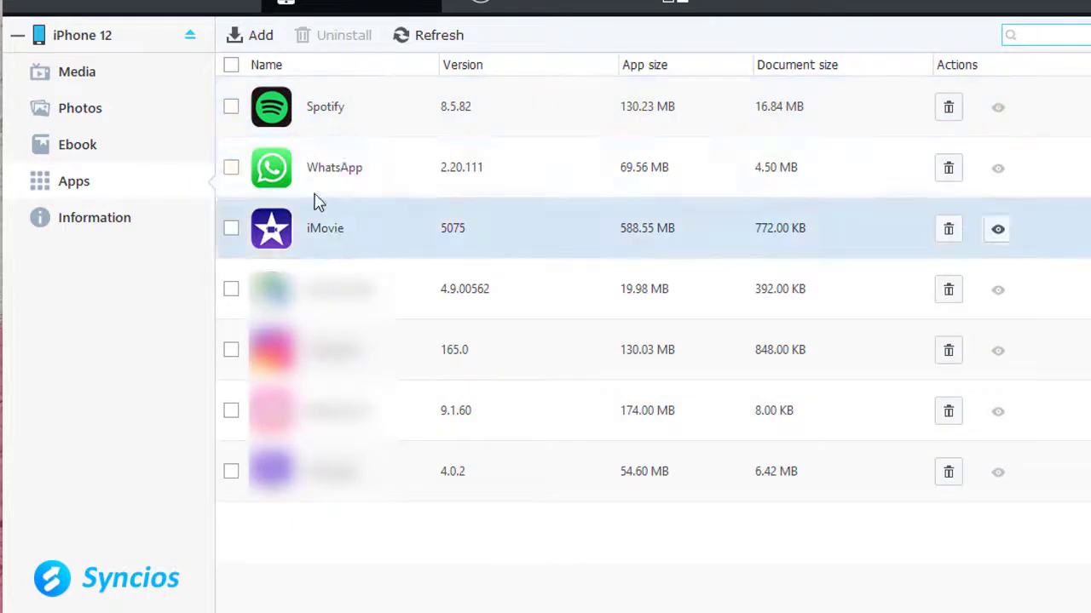
click(232, 108)
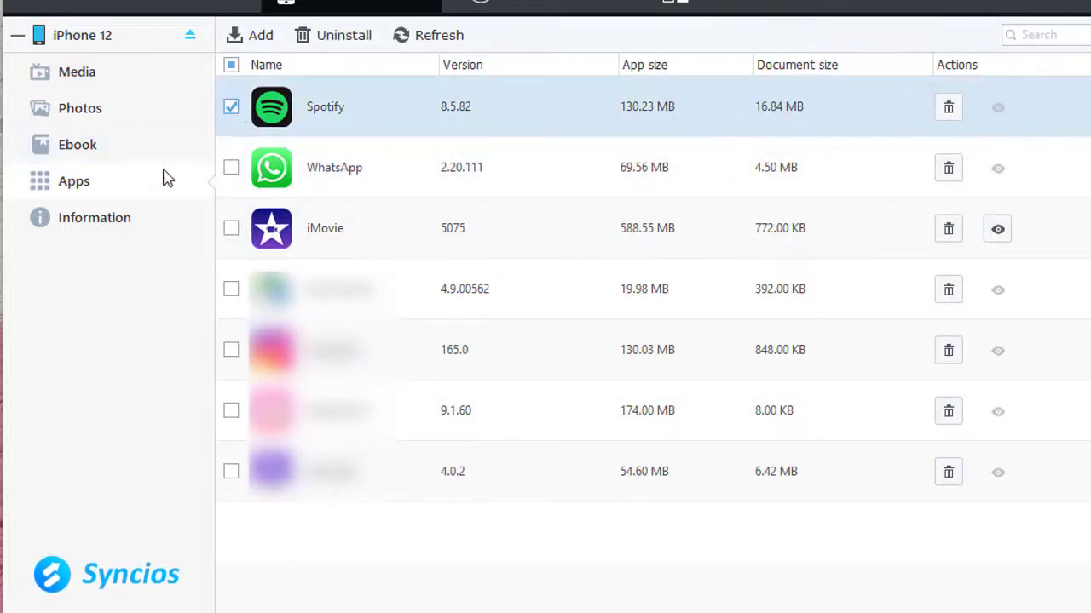
click(100, 224)
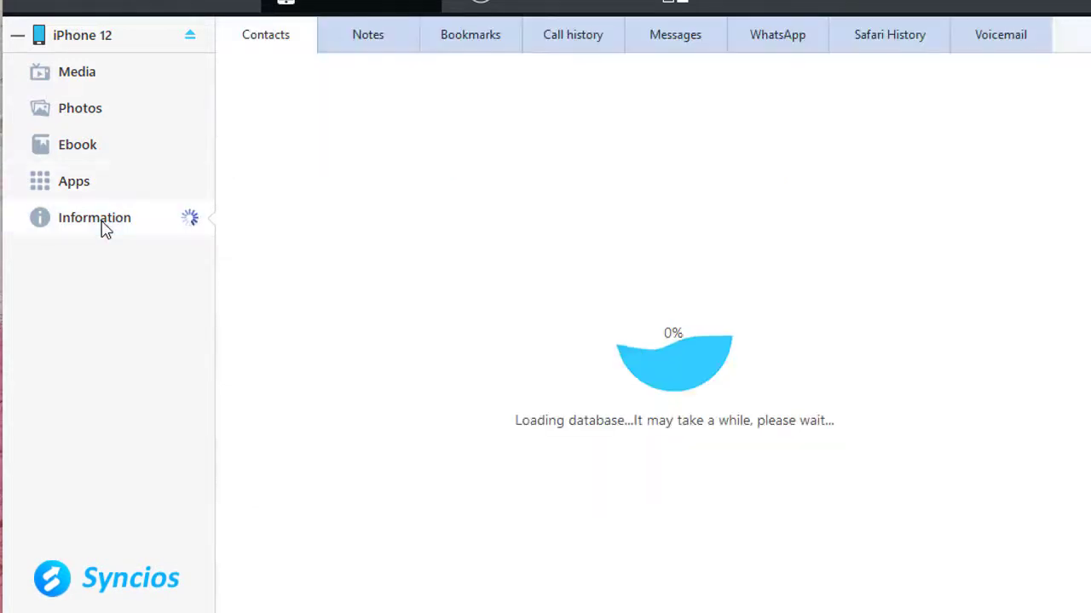
click(386, 34)
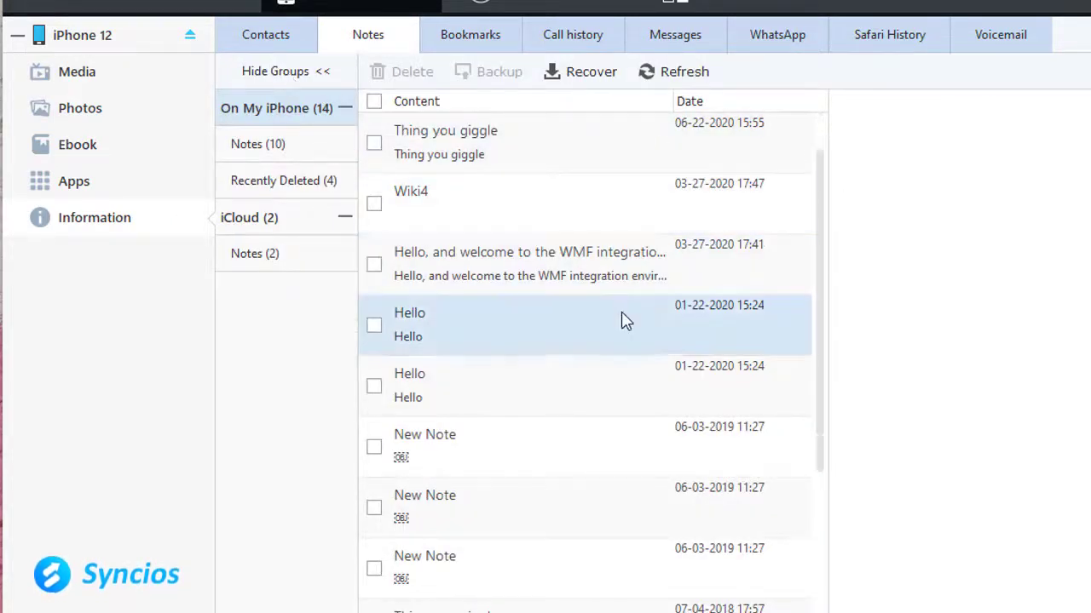
click(516, 269)
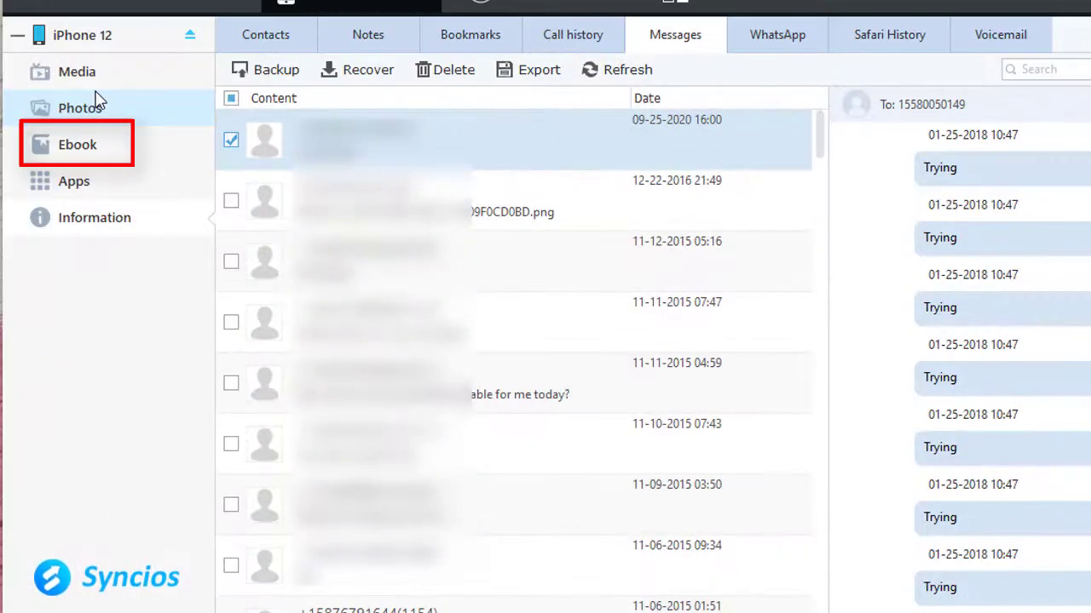
Step: Export the ebook Syncios Data Recovery User Guide from the iPhone to the Syncios\Ebook folder in Documents
click(97, 145)
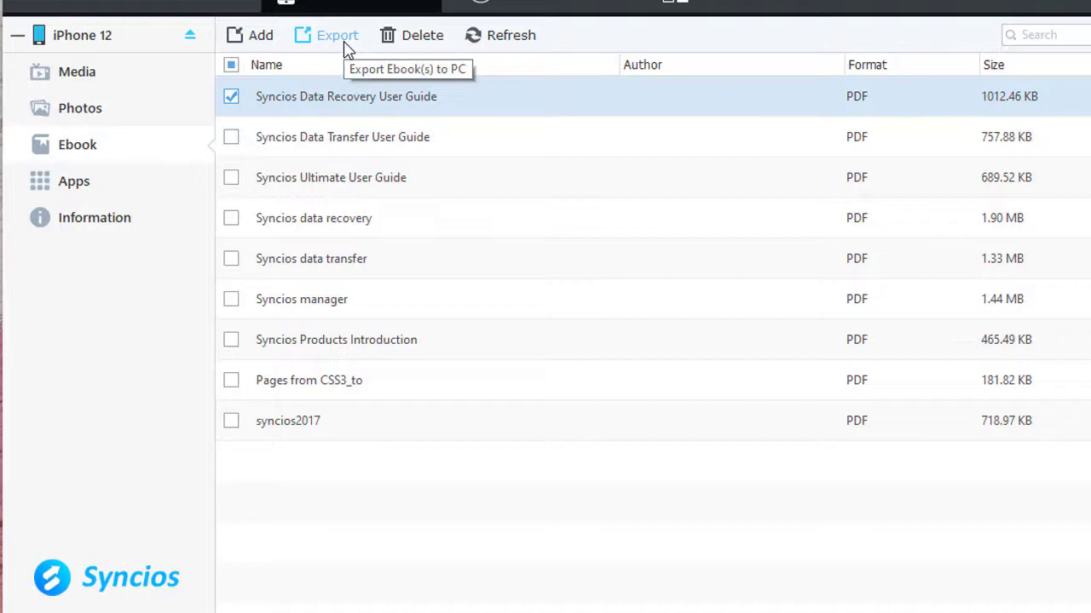
click(347, 49)
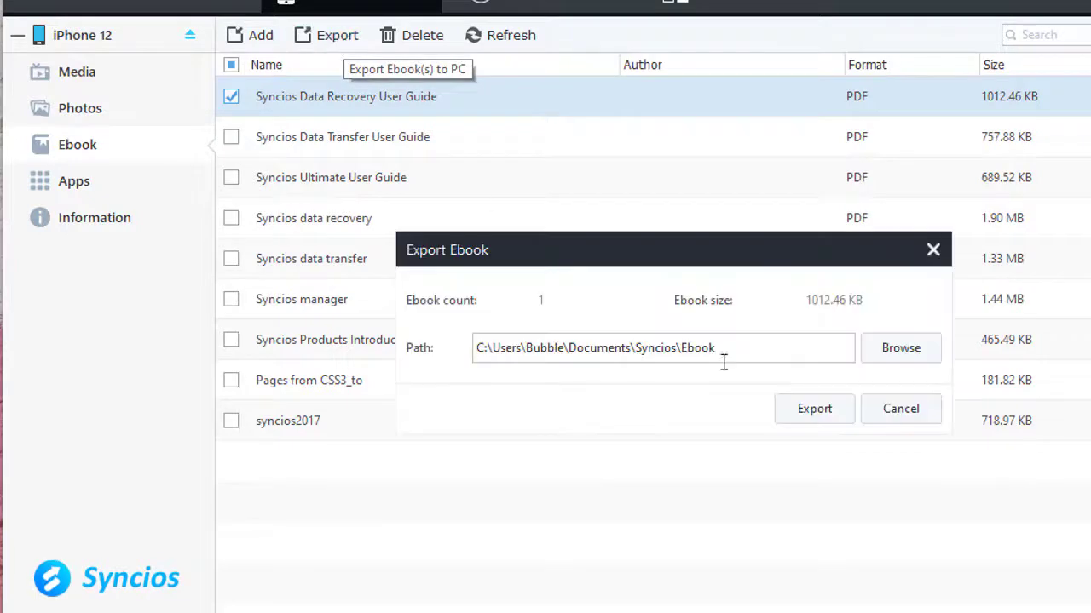
click(798, 407)
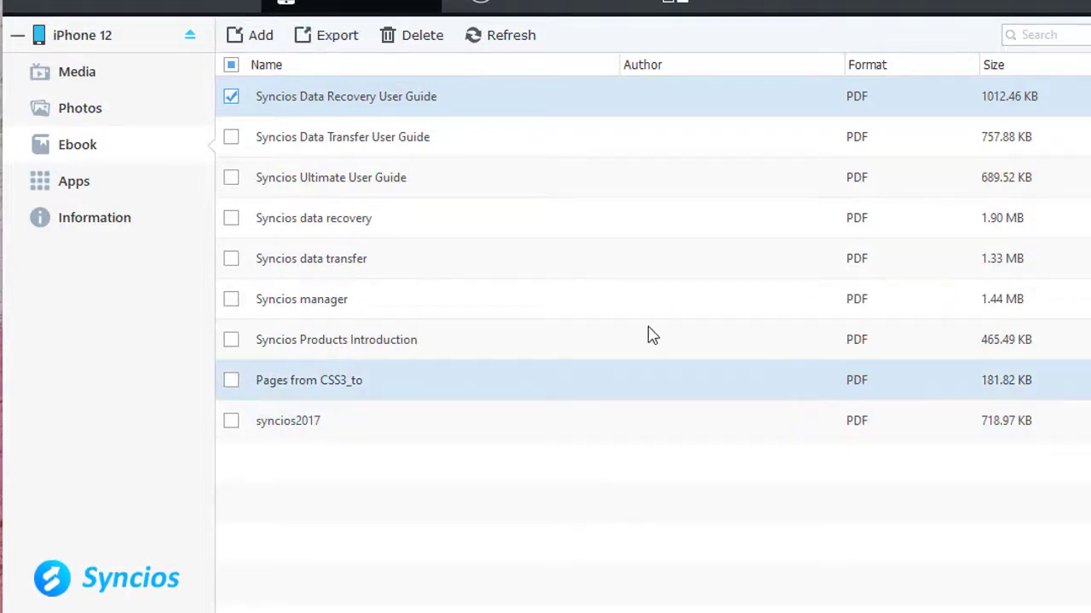
Step: Add the file A Tale of Two Cities.epub from the Share\Books folder on Local Disk (E:) to the iPhone's ebooks and select it
click(270, 49)
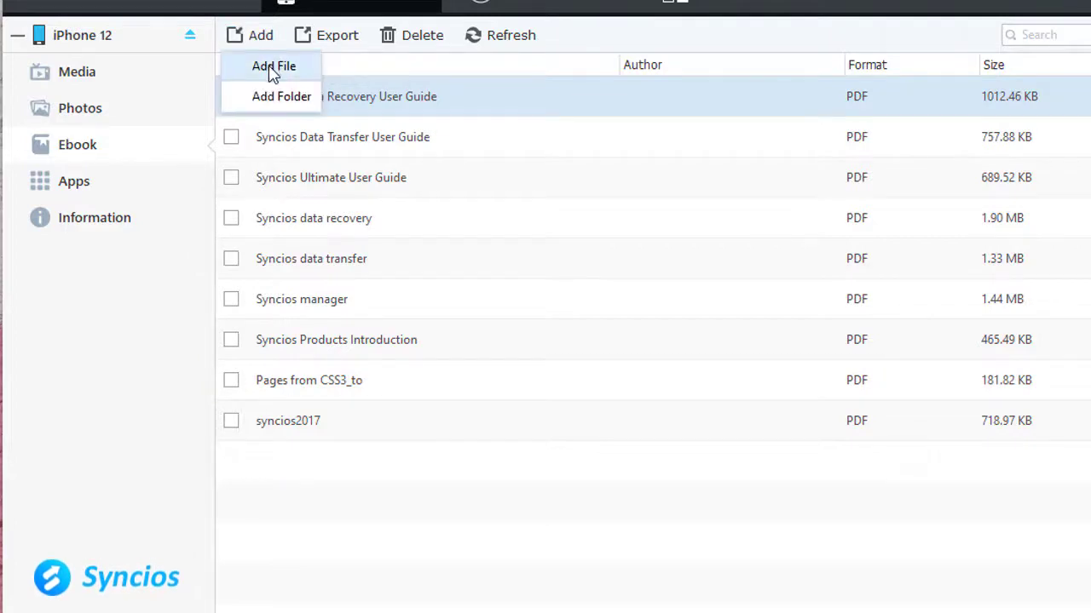
click(271, 68)
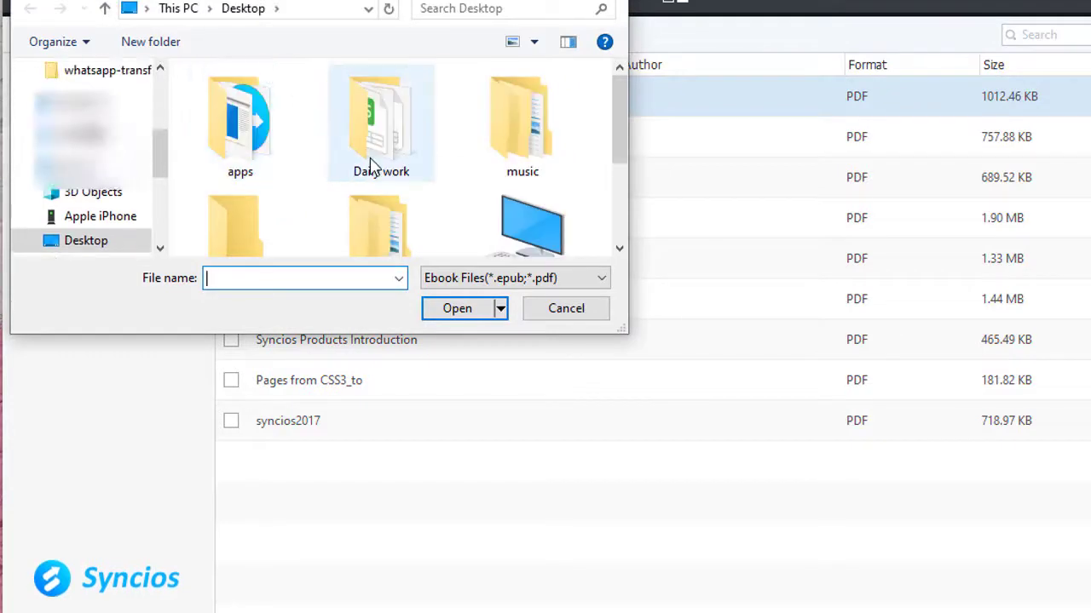
scroll(375, 171, down, 1)
scroll(598, 250, down, 1)
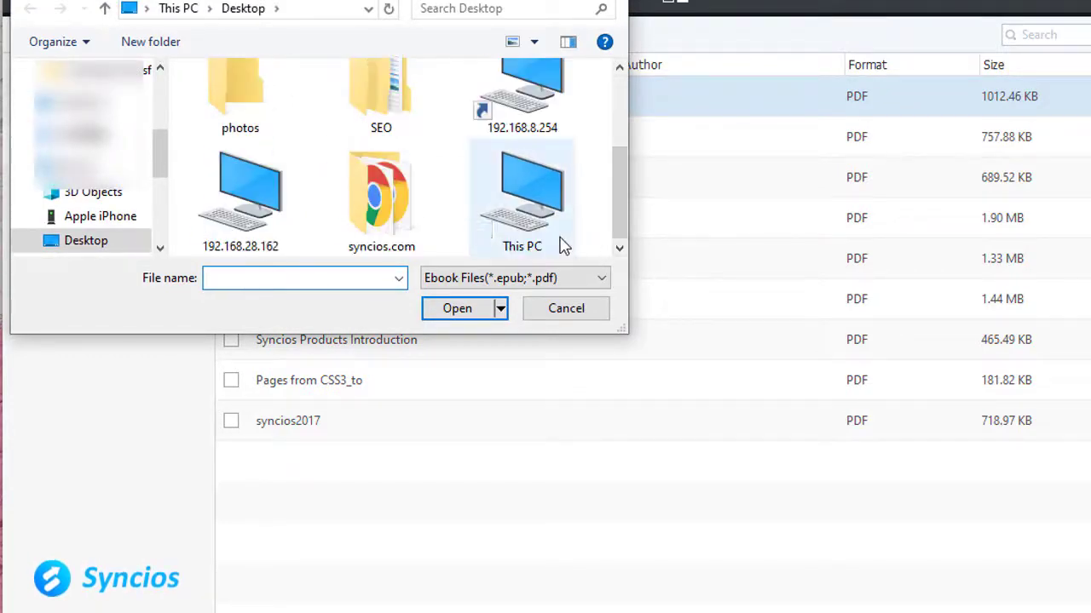
double_click(521, 230)
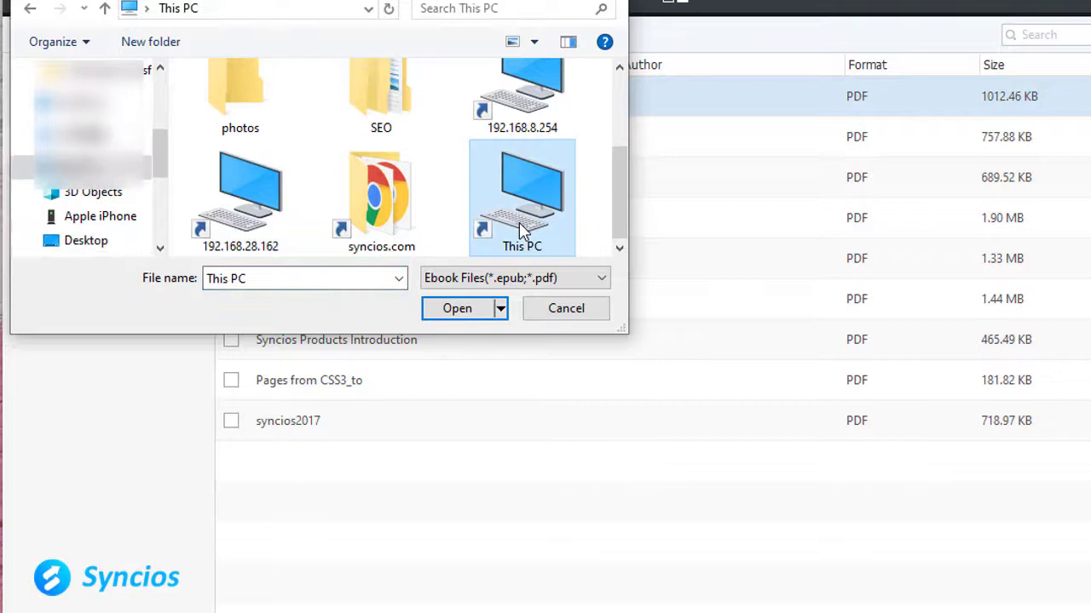
scroll(332, 198, down, 3)
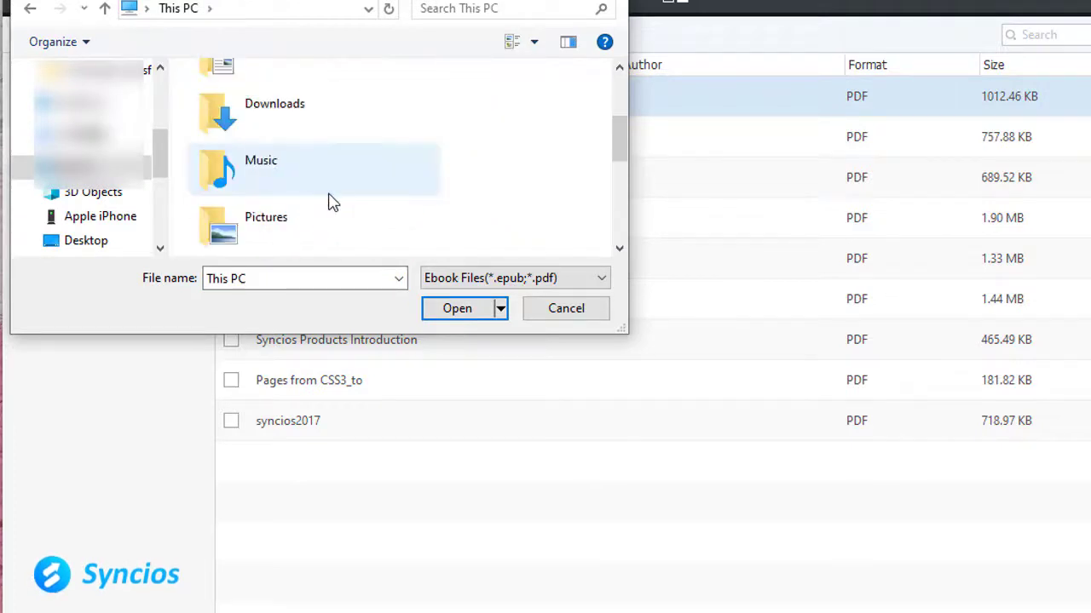
scroll(103, 209, down, 1)
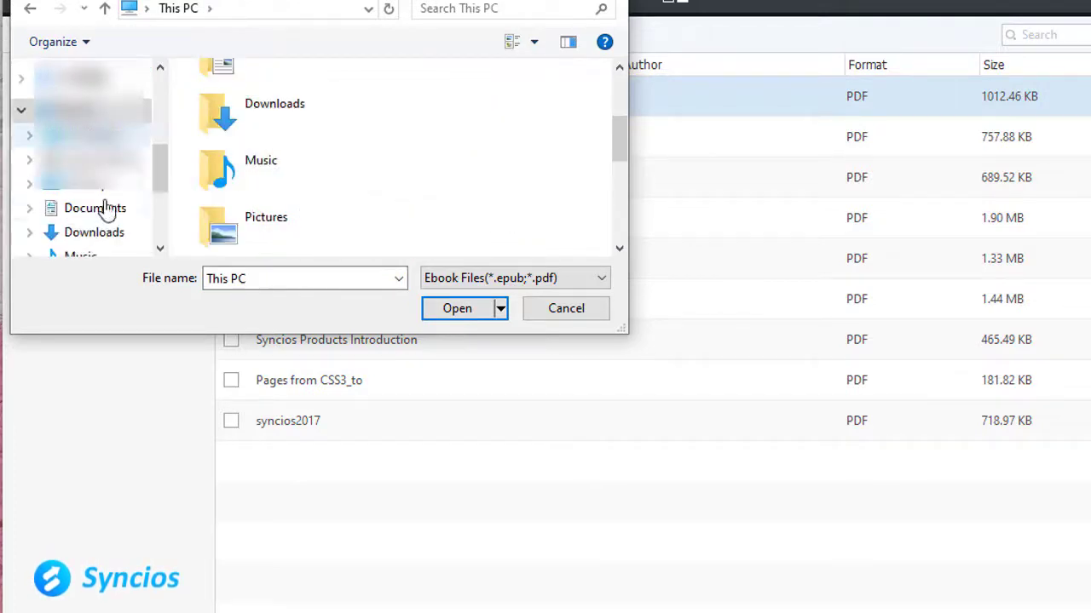
scroll(372, 231, down, 5)
double_click(380, 221)
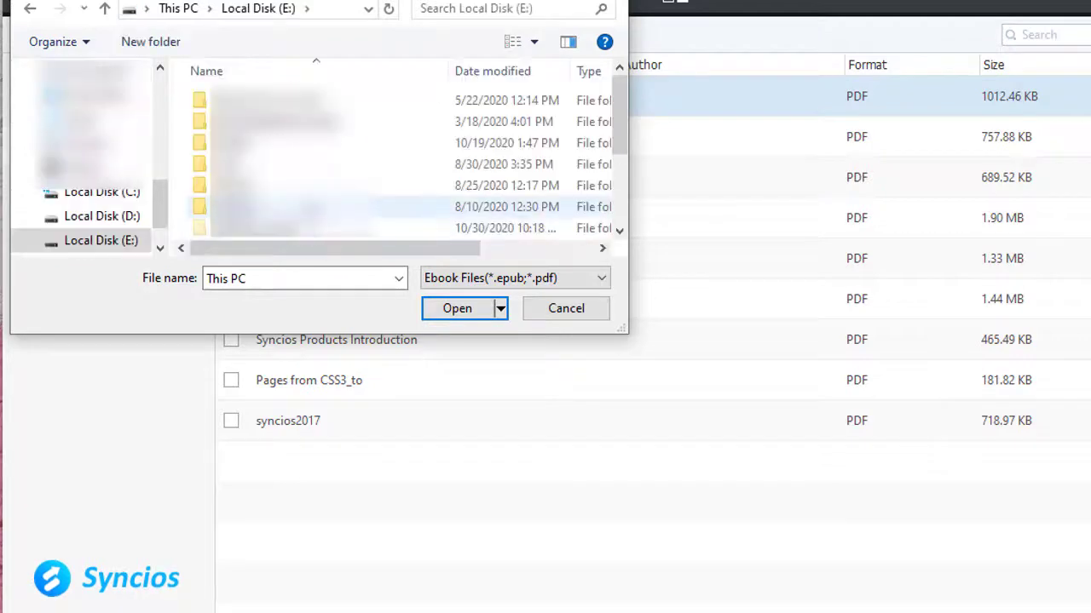
scroll(292, 230, down, 2)
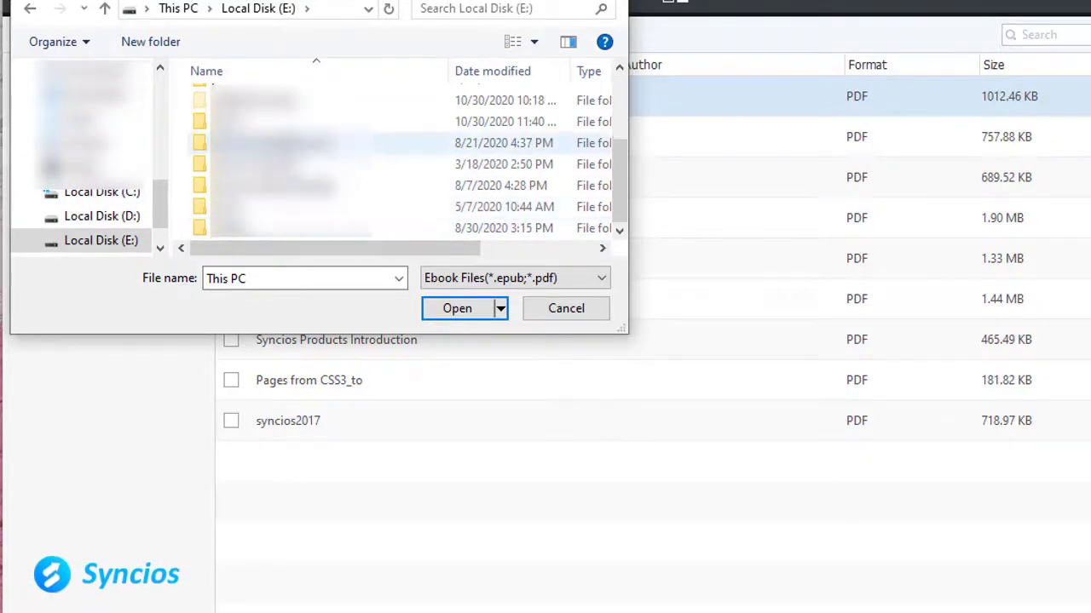
double_click(290, 123)
double_click(273, 126)
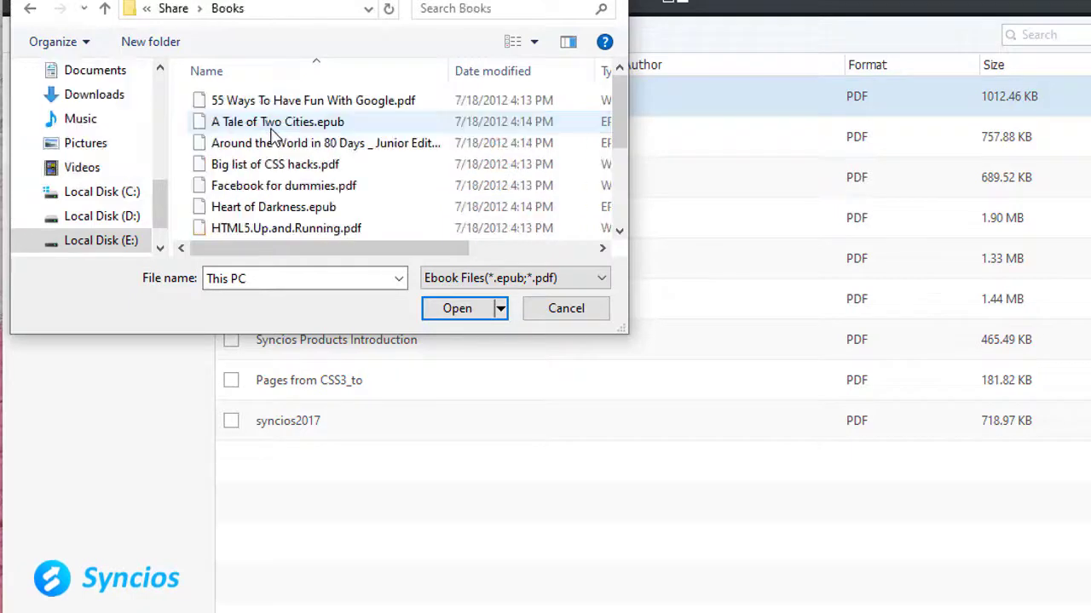
click(299, 126)
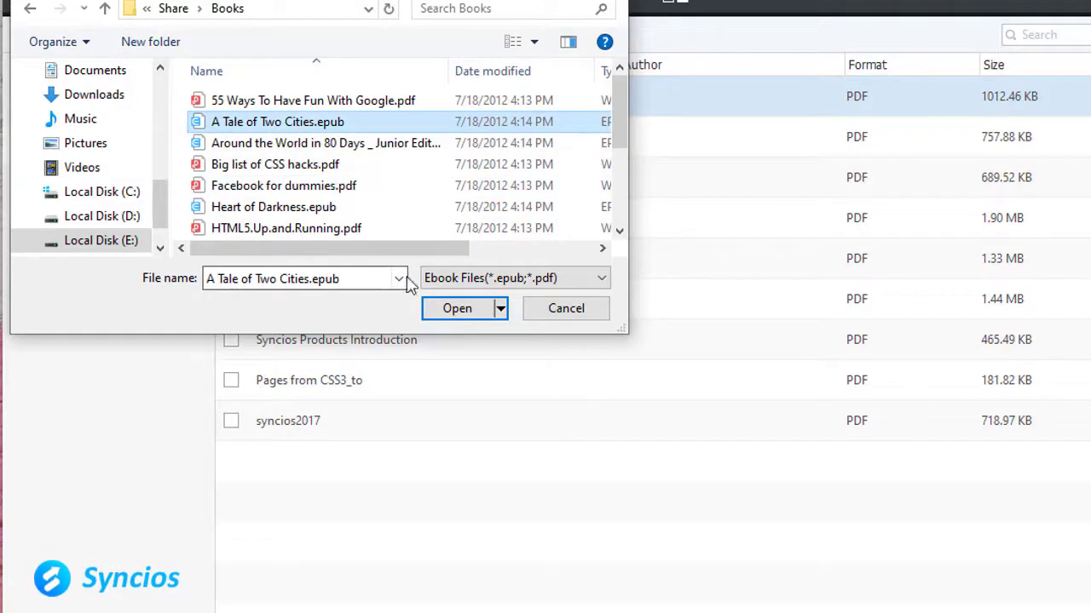
click(462, 314)
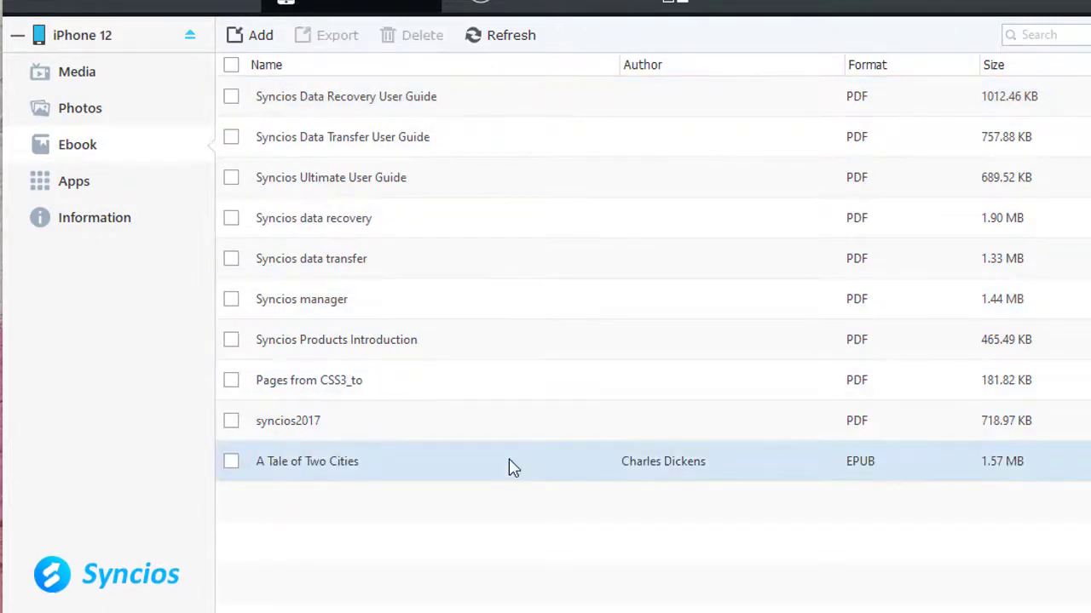
click(511, 467)
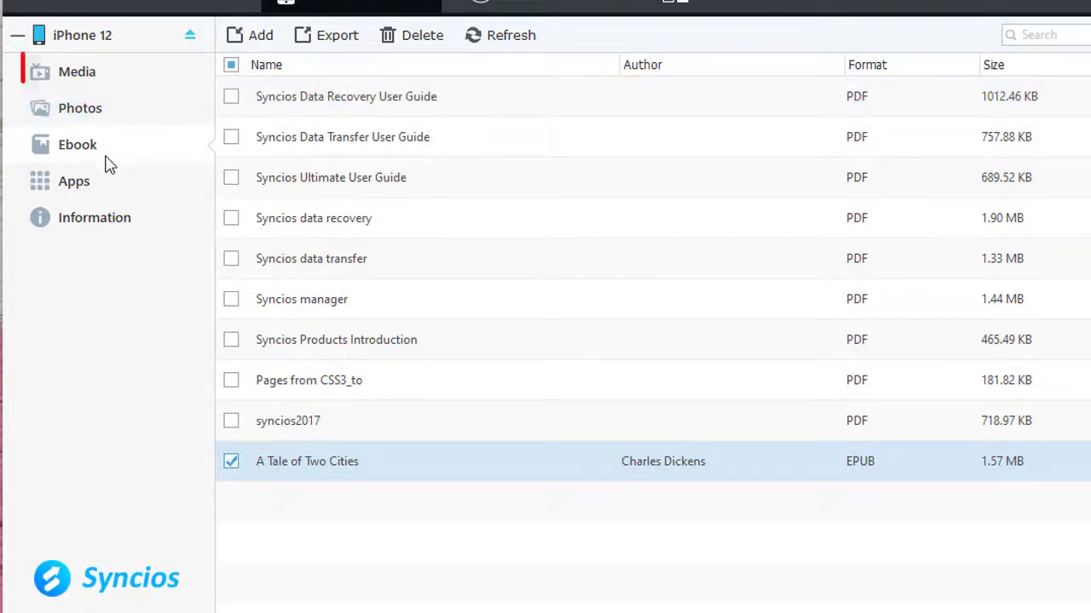
Step: Add 45_Romans001.m4b from the 45_Romans_KJV folder on Local Disk (E:) to the iPhone's audiobooks
click(99, 89)
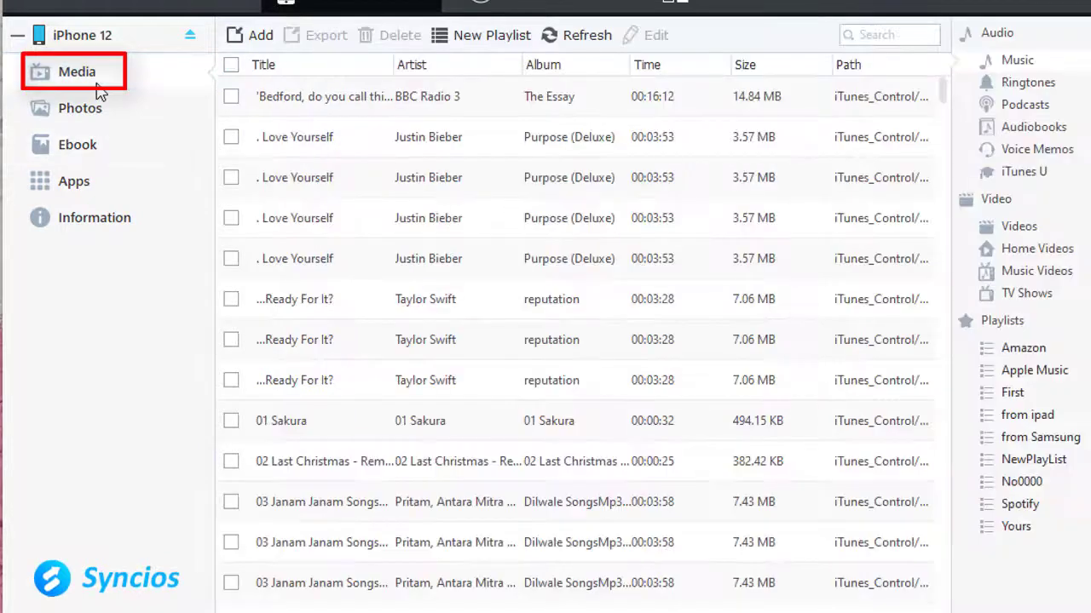
click(1014, 136)
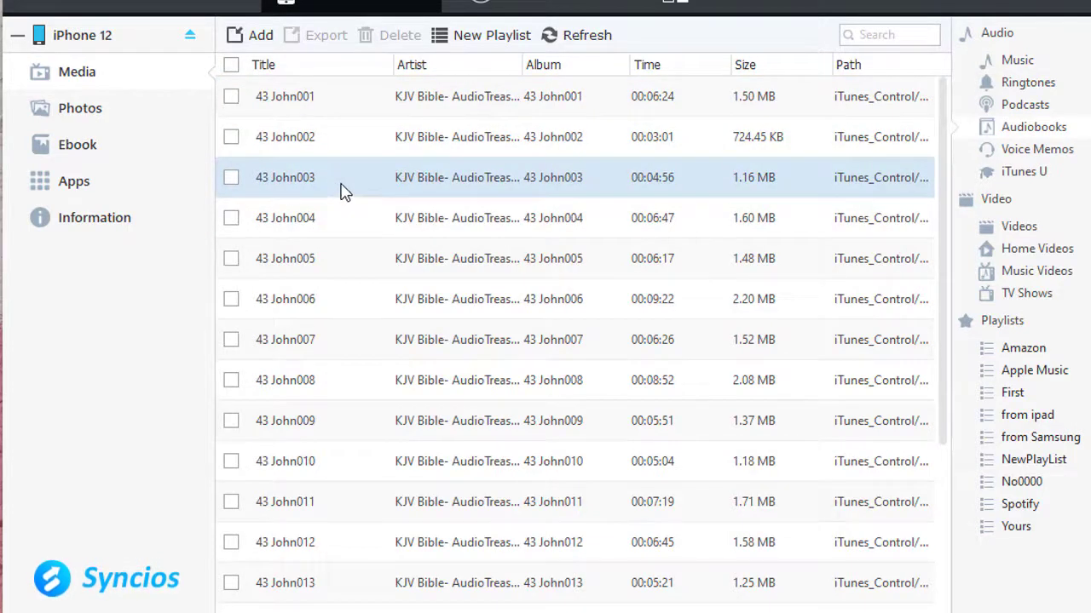
scroll(341, 191, down, 3)
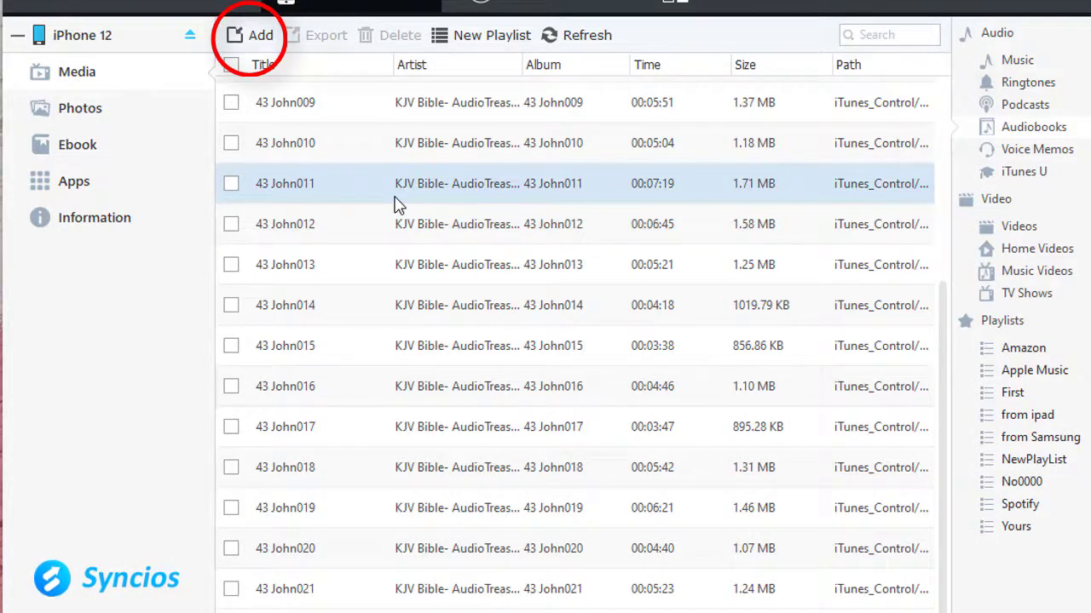
click(260, 40)
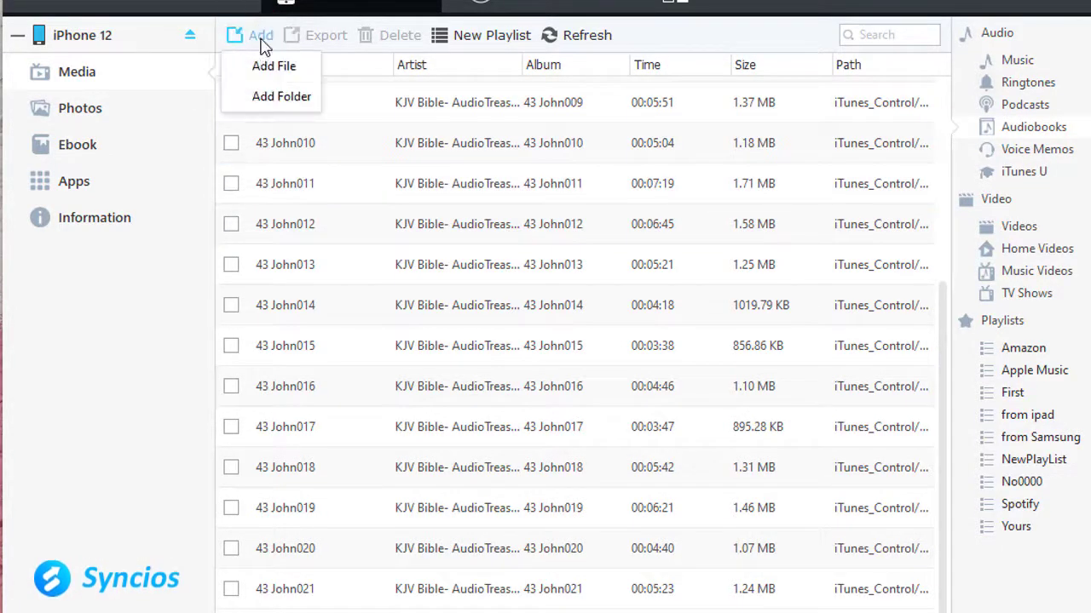
click(269, 78)
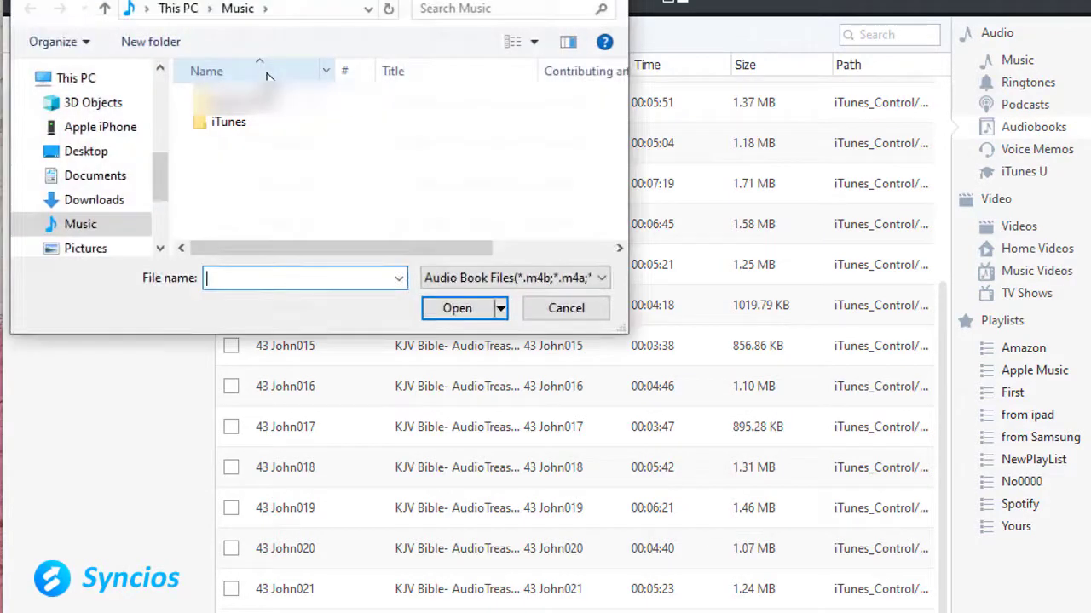
click(149, 77)
scroll(85, 161, down, 3)
click(101, 240)
scroll(340, 162, down, 3)
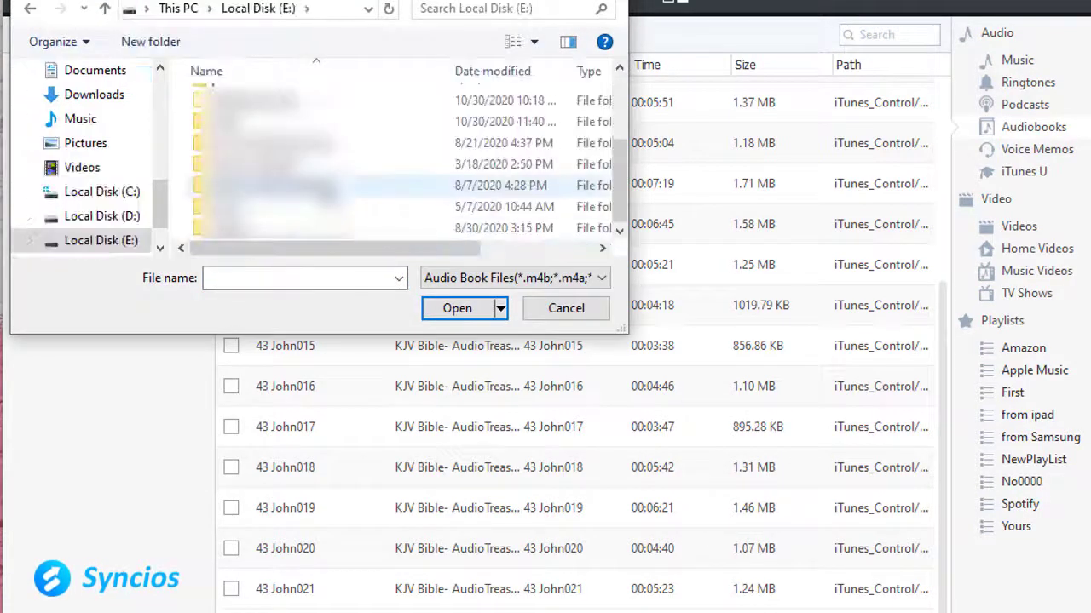
double_click(280, 202)
scroll(283, 207, up, 2)
double_click(238, 100)
double_click(341, 163)
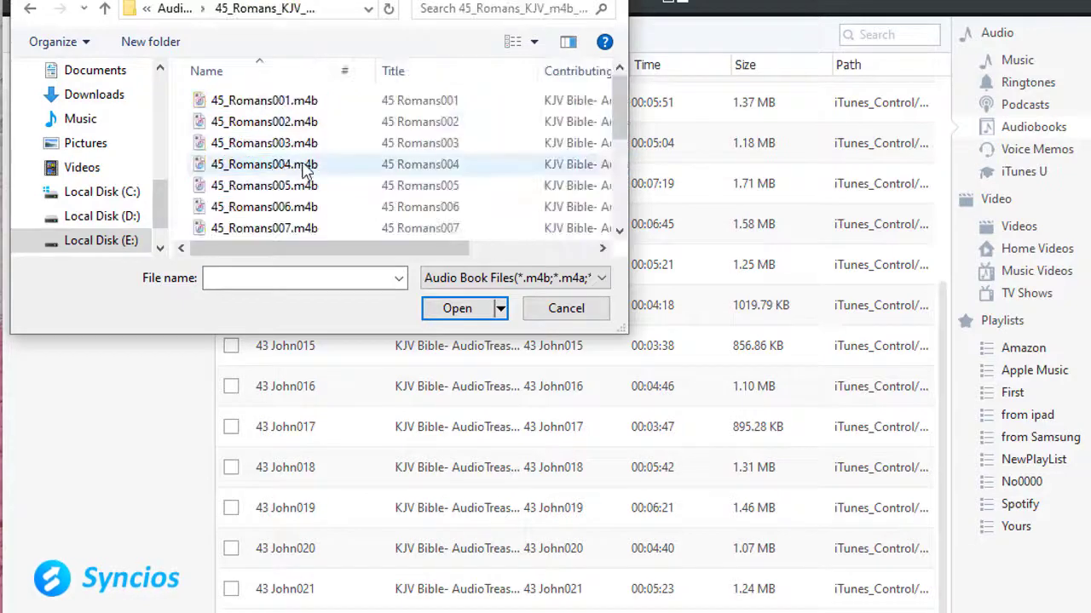
click(316, 97)
click(457, 308)
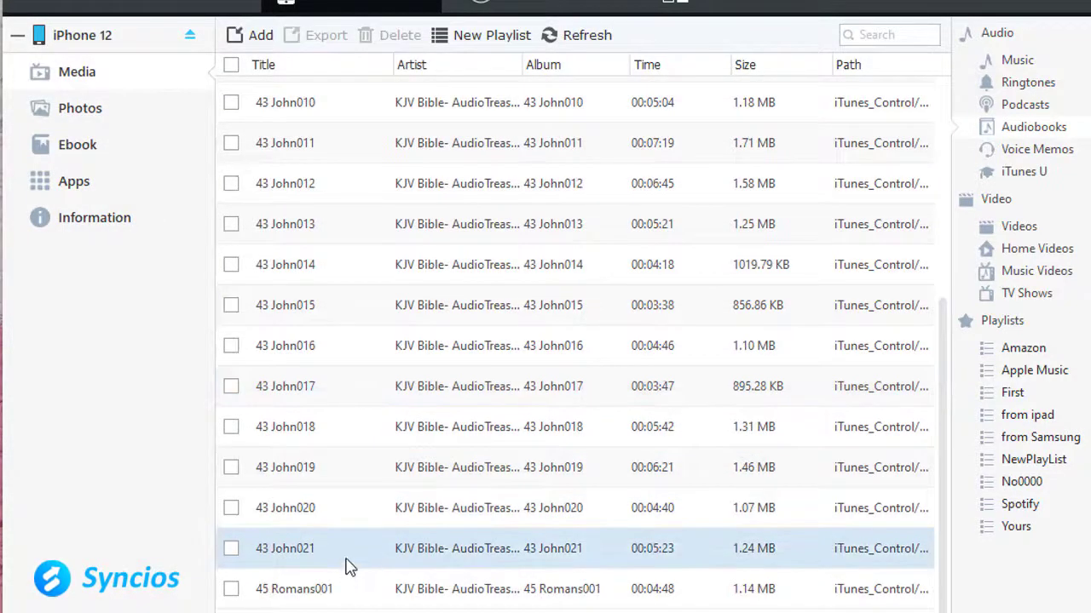
Step: Delete the audiobook 45 Romans001 from the iPhone
click(345, 604)
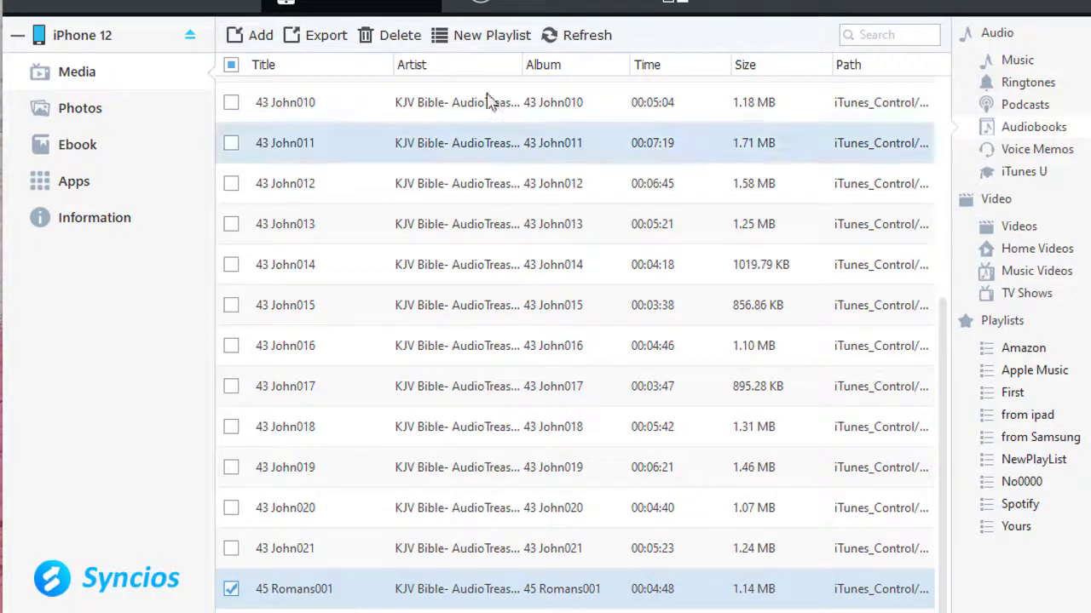
click(396, 35)
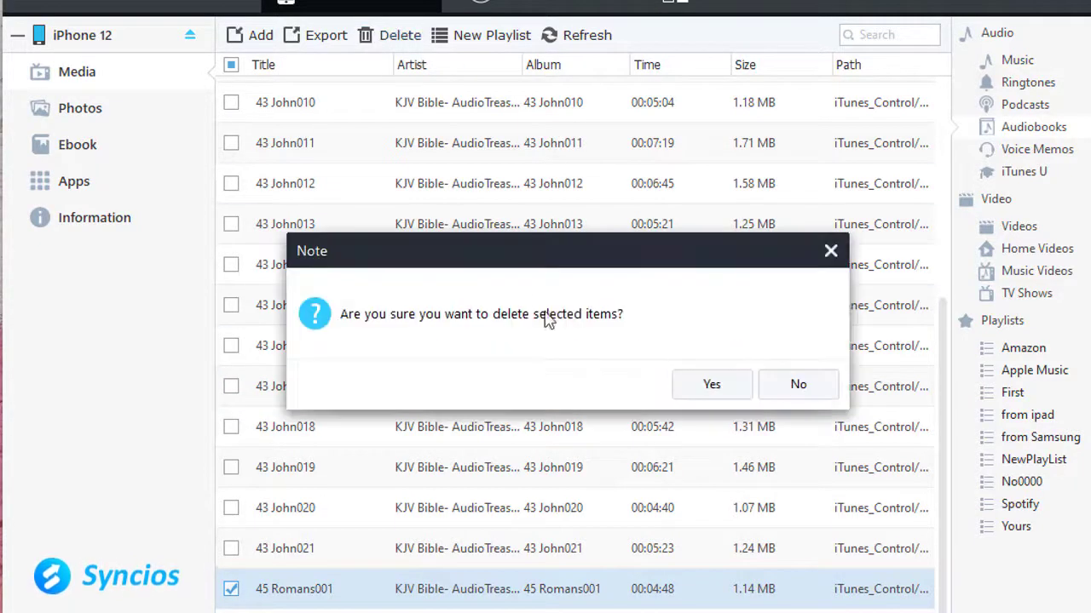
click(709, 390)
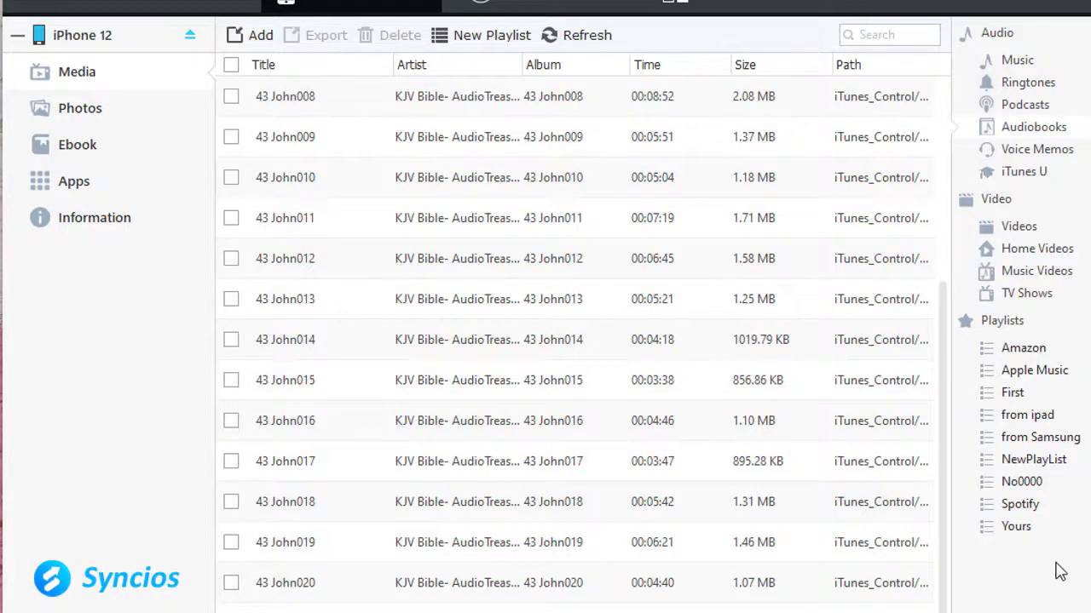
Step: Create a new playlist named 45 Romans on the iPhone
click(455, 37)
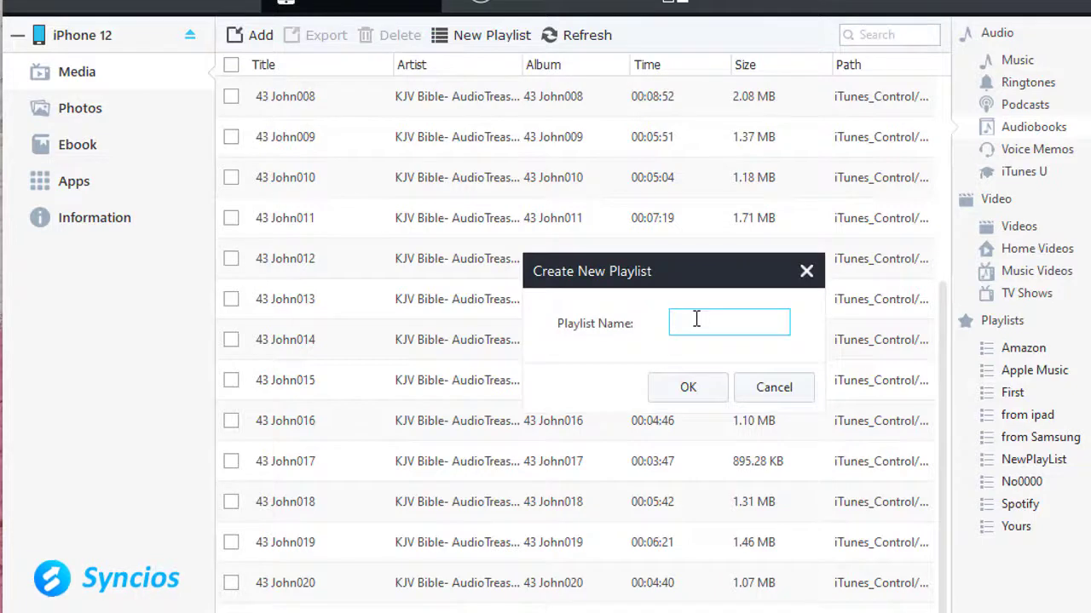
scroll(673, 374, down, 1)
text(45)
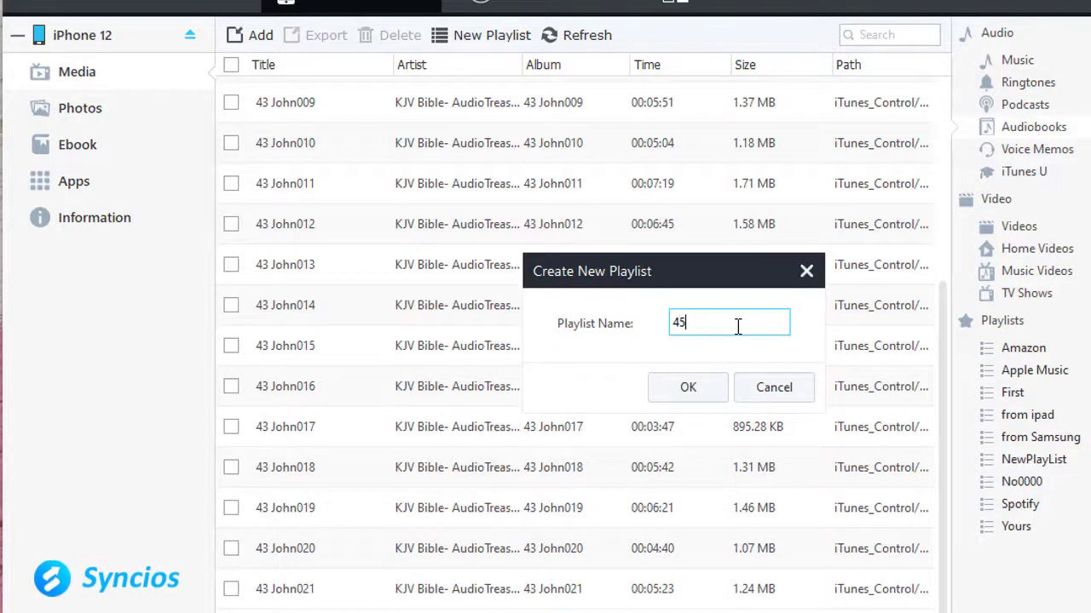
text( Romans)
click(712, 383)
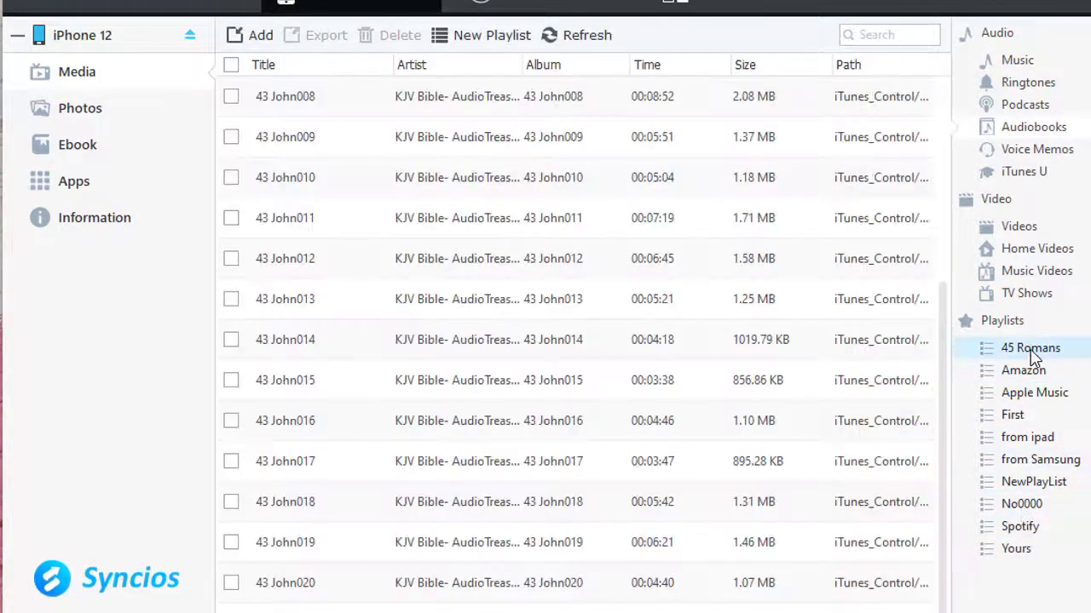
Step: Add the folder 45_Romans_KJV_m4b_complete from the Audiobooks folder on Local Disk (E:) to the 45 Romans playlist
click(1032, 352)
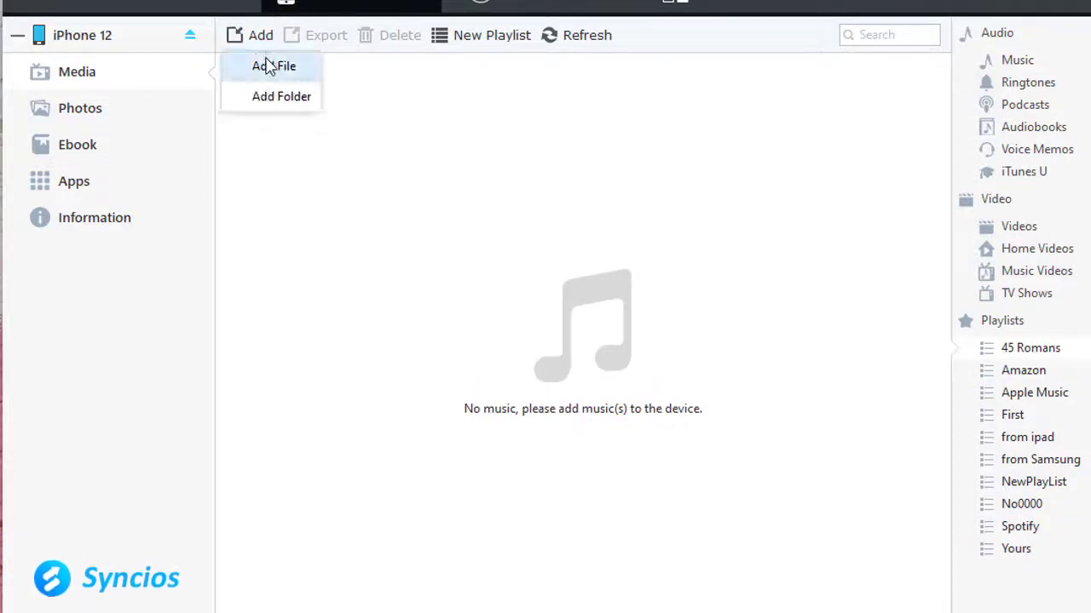
click(270, 98)
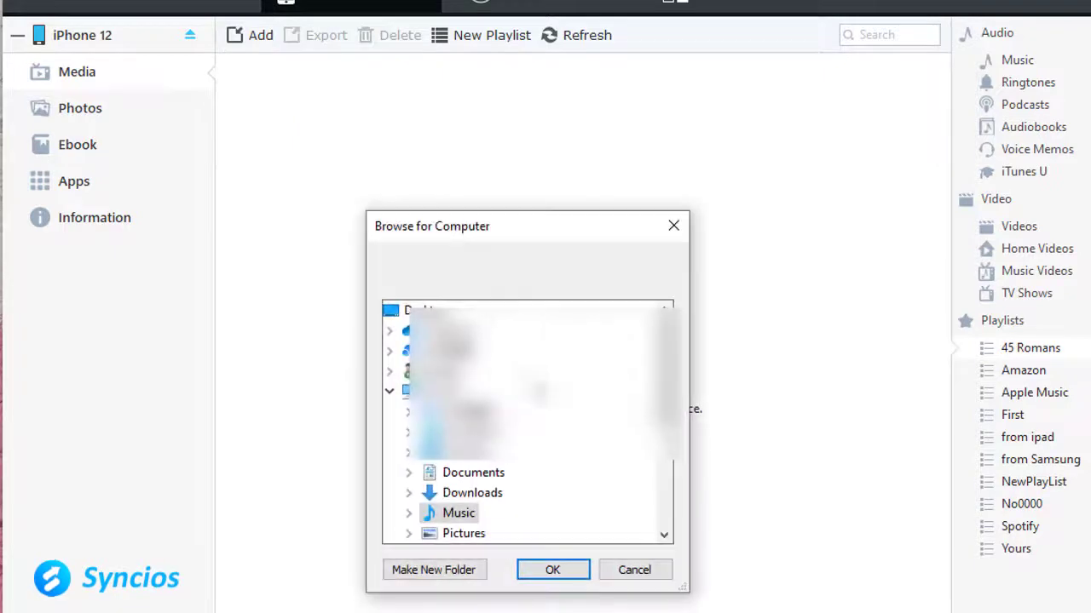
scroll(564, 468, down, 5)
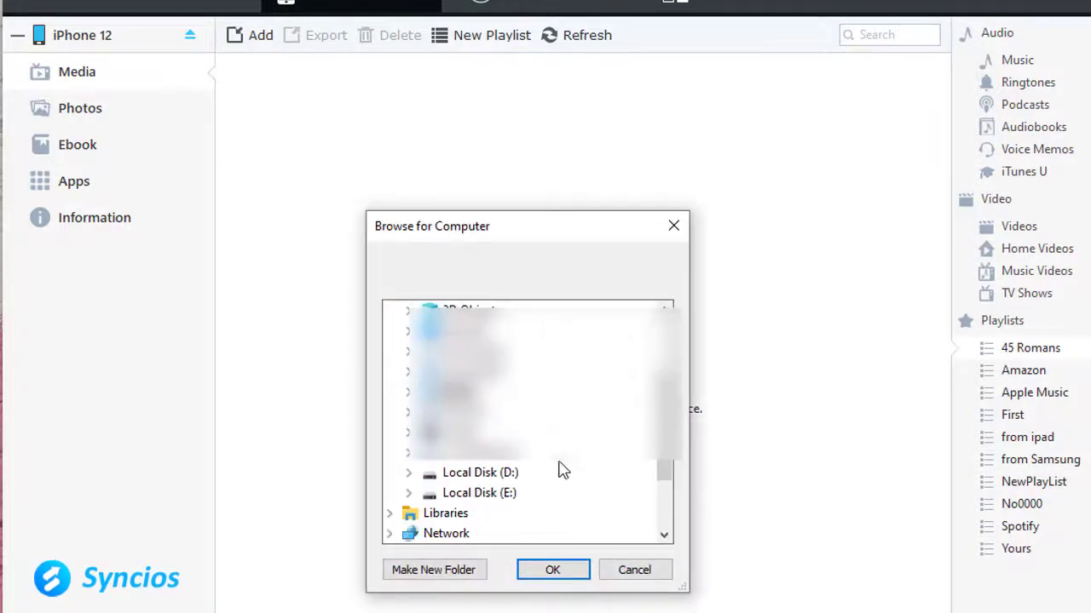
click(502, 489)
scroll(494, 478, up, 2)
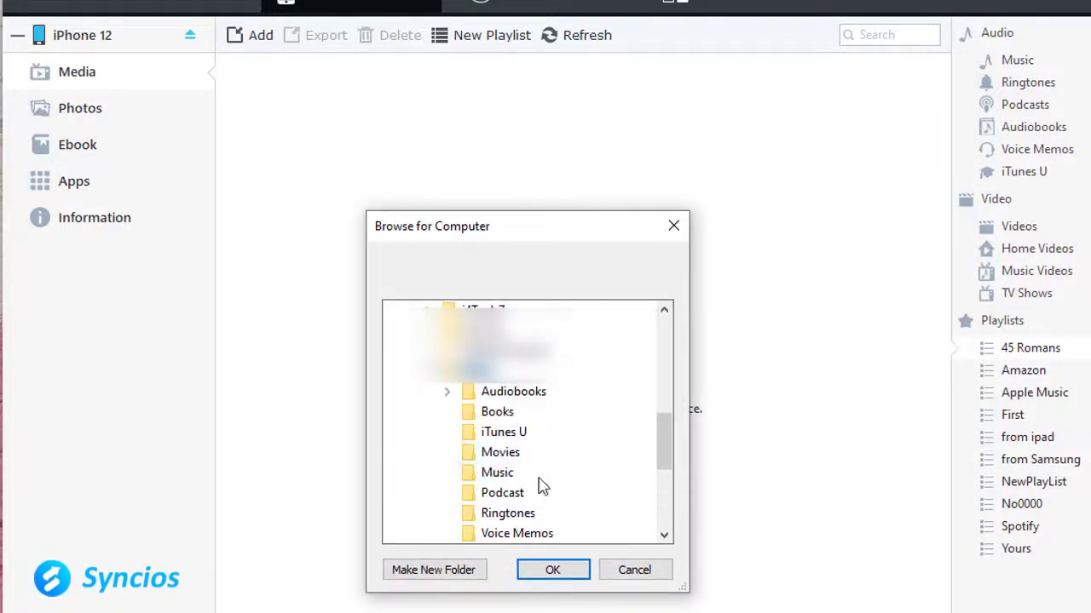
click(545, 391)
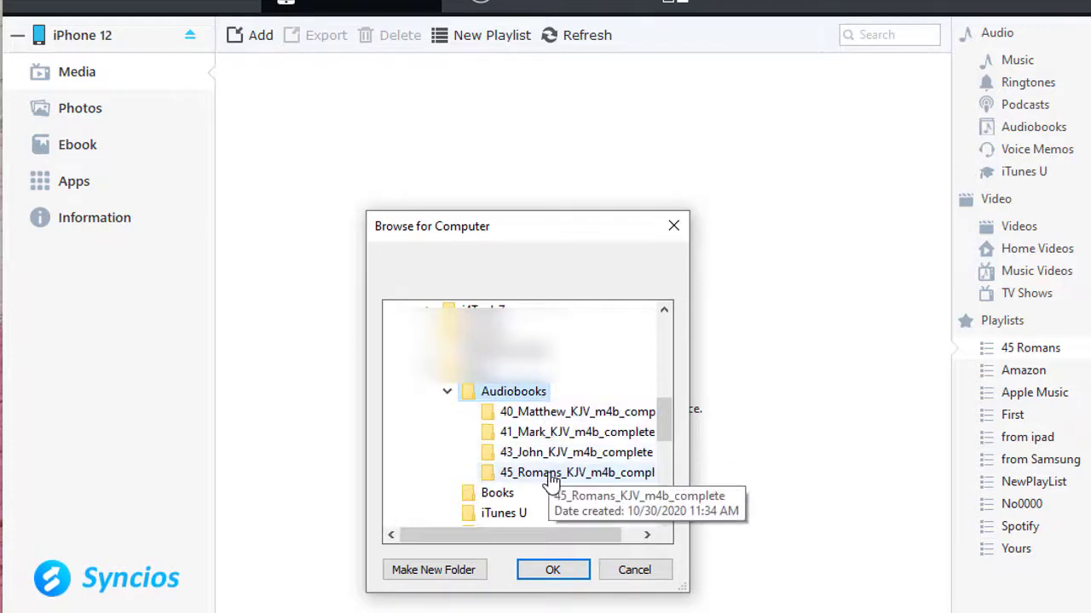
click(524, 473)
click(553, 570)
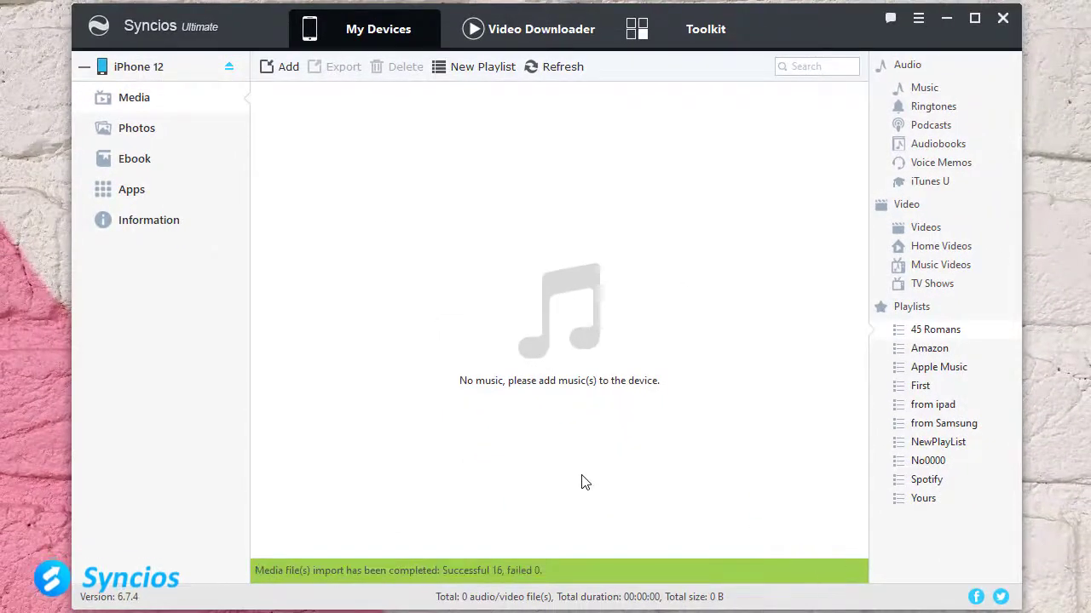
Step: Look through the tracks in the 45 Romans playlist, selecting 45 Romans004 through 45 Romans007 one after another
click(496, 153)
click(501, 186)
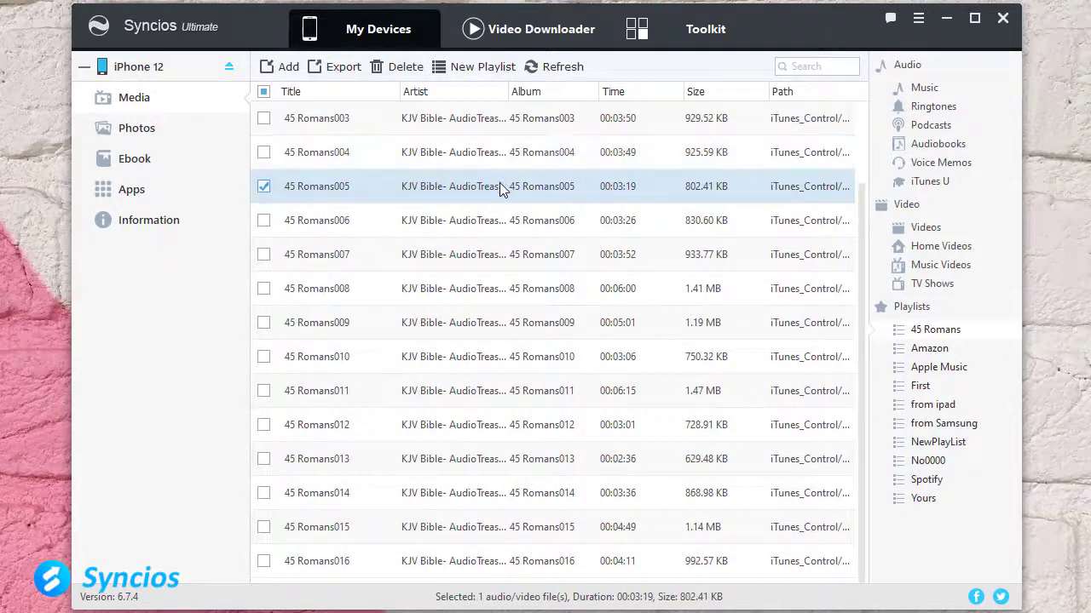
click(501, 221)
click(503, 255)
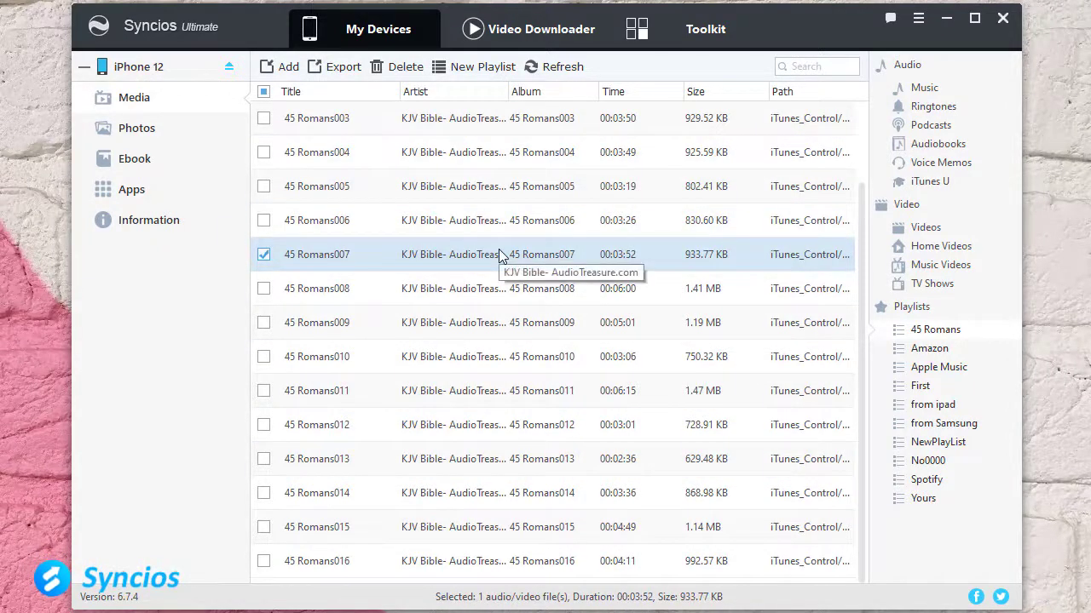